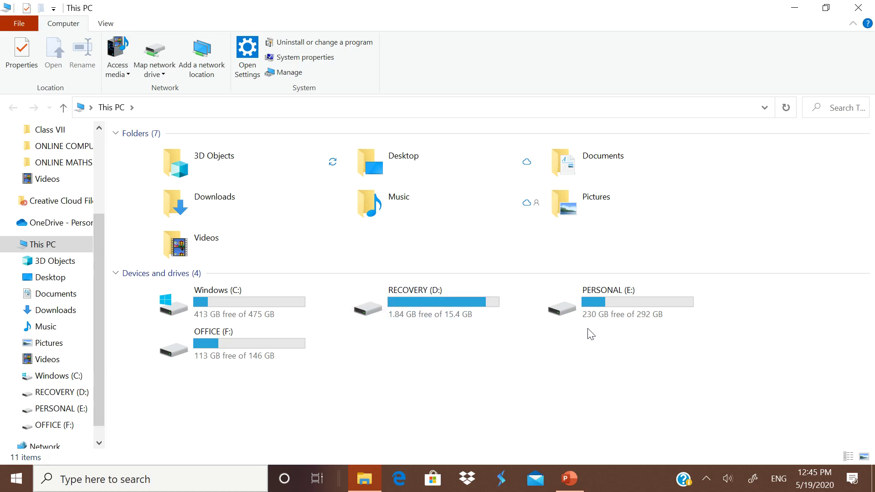
- Open the PERSONAL (E:) drive and look through its contents
double_click(583, 313)
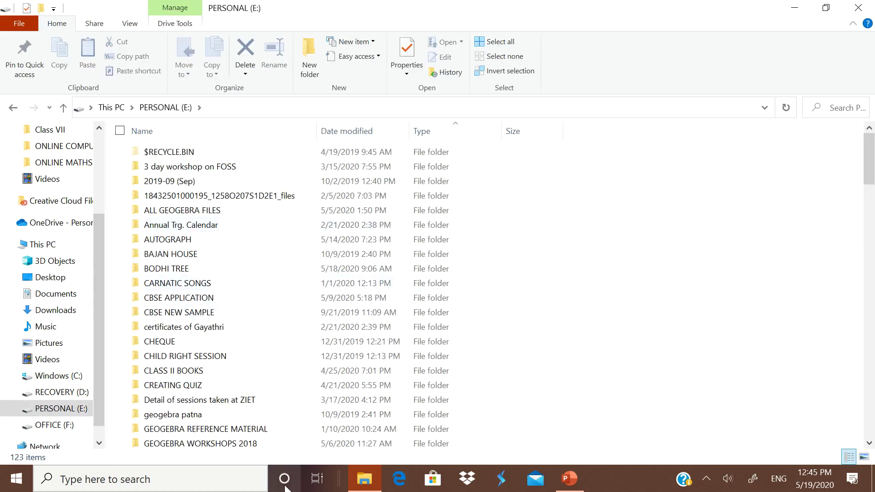
scroll(308, 347, down, 10)
scroll(307, 348, down, 3)
scroll(605, 326, up, 14)
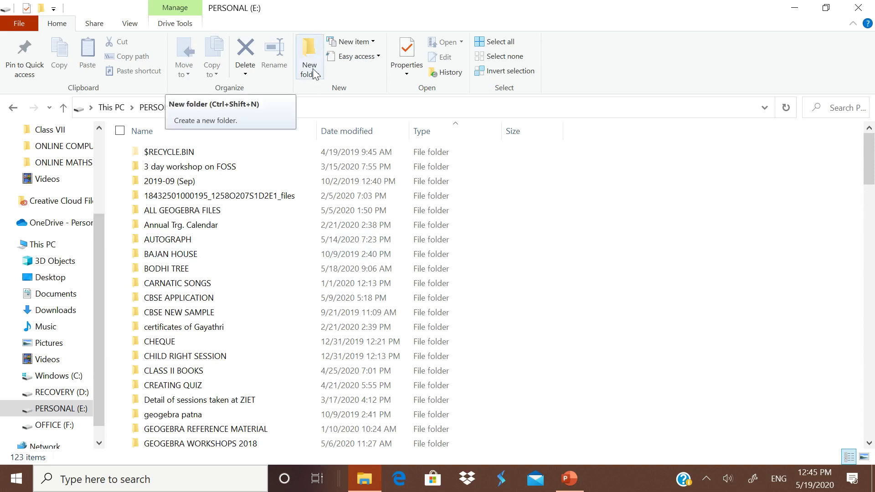
right_click(570, 223)
mouse_move(521, 371)
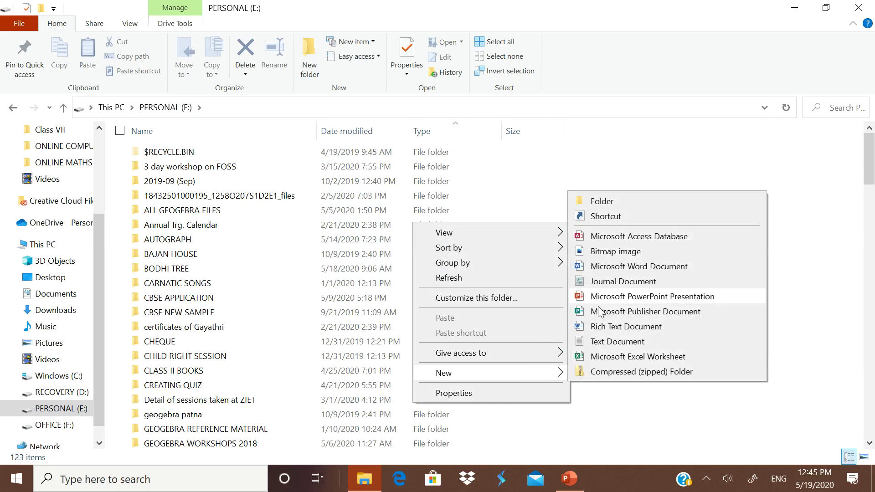
click(595, 165)
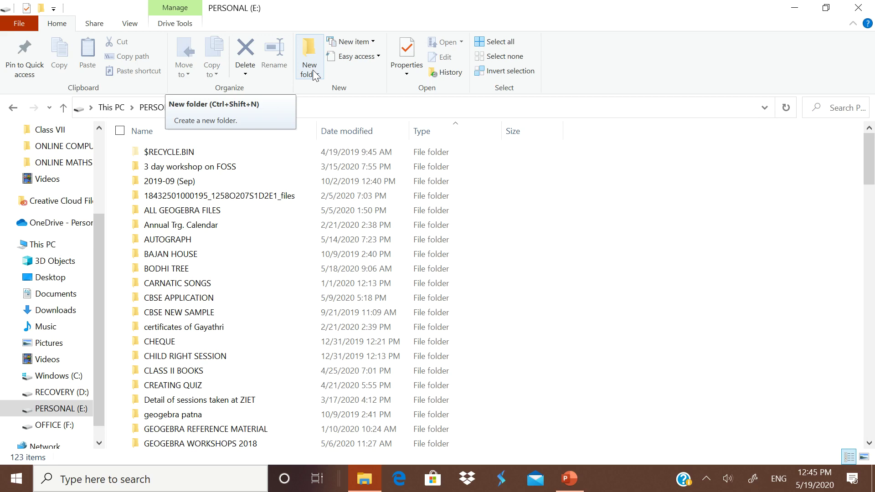
- Create a new folder named CLASS X MATHS in the PERSONAL (E:) drive
right_click(678, 231)
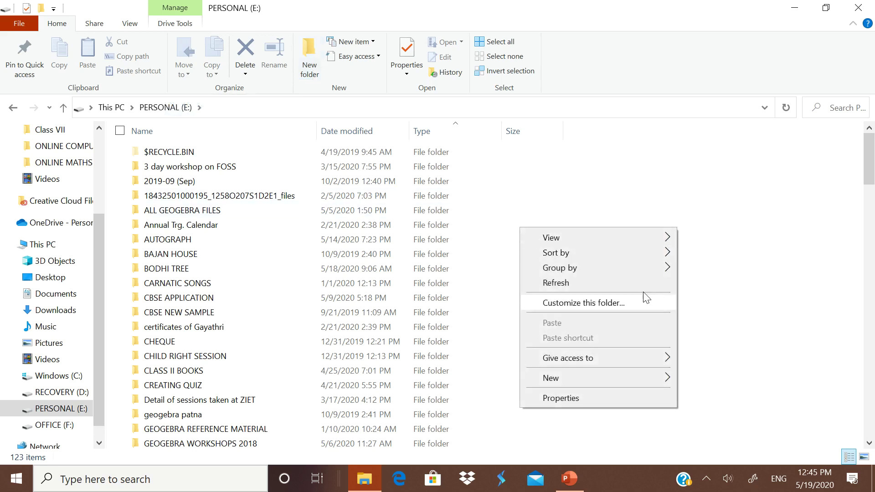
mouse_move(607, 376)
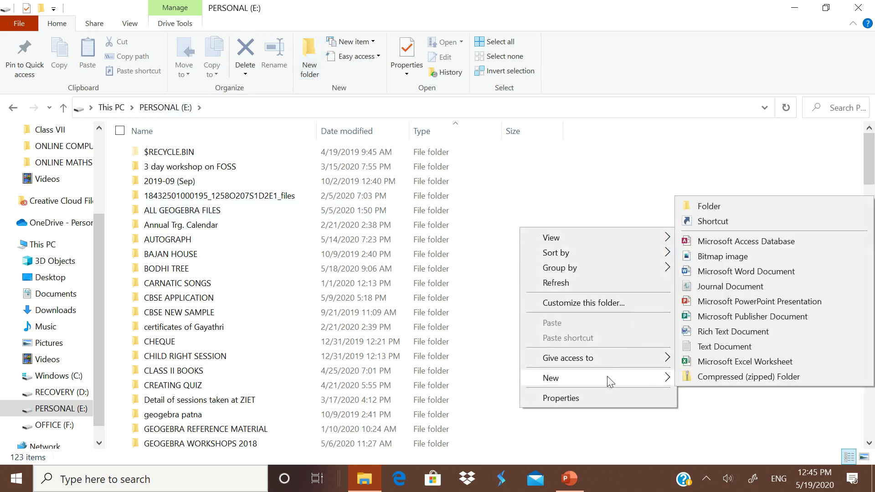
click(692, 209)
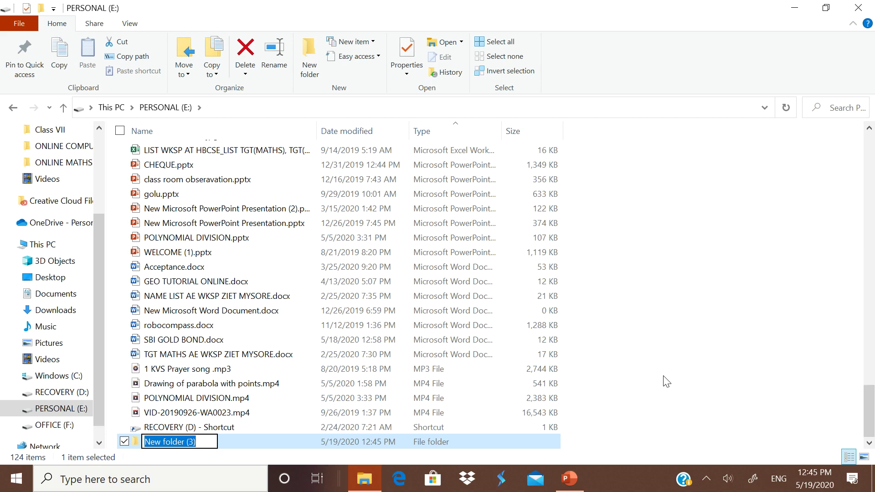
text(VLAS)
key(BackSpace)
key(BackSpace)
key(BackSpace)
key(BackSpace)
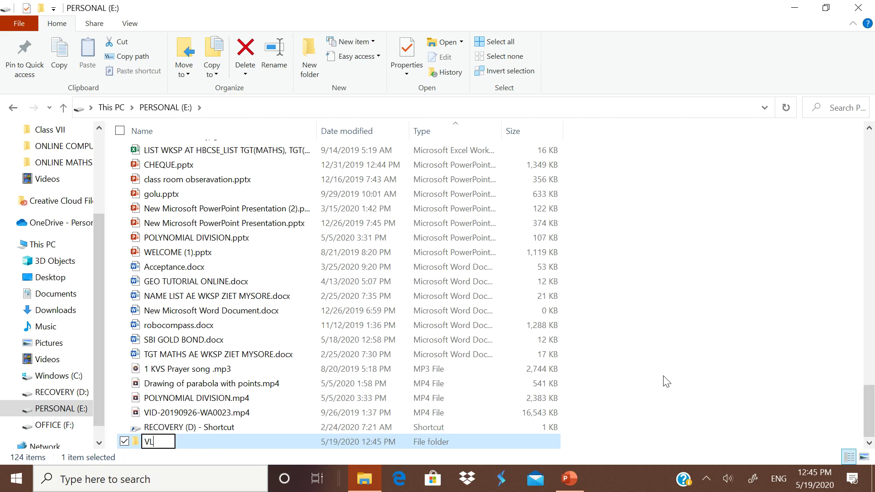
text(CLSS)
key(BackSpace)
key(BackSpace)
text(ASS X)
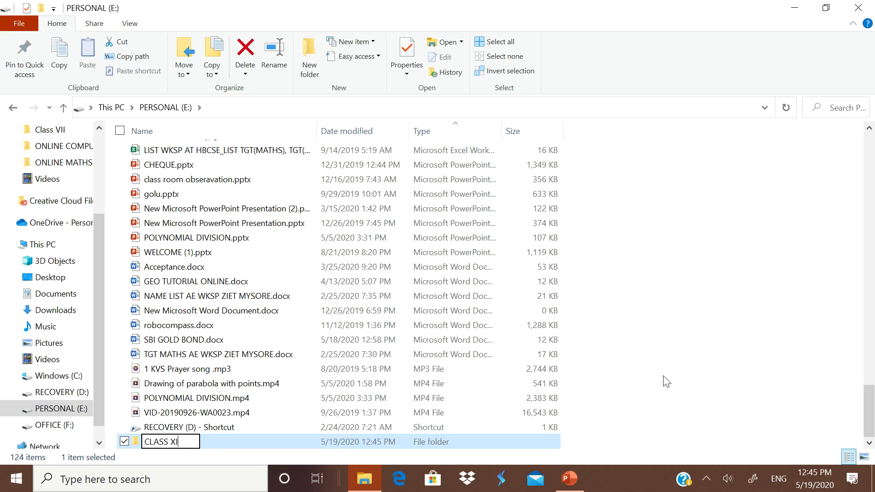
text( MATHS)
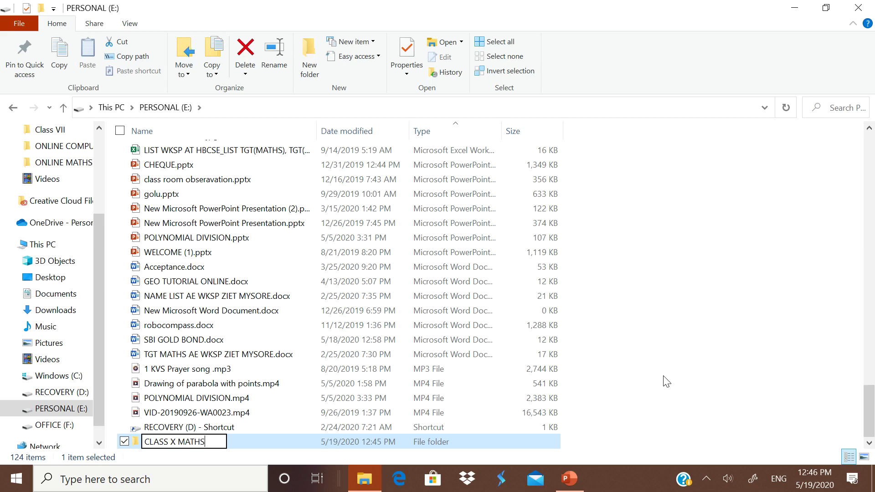
key(Return)
- Open the CLASS X MATHS folder and create a subfolder named WORD DOCUMENTS in it
double_click(140, 442)
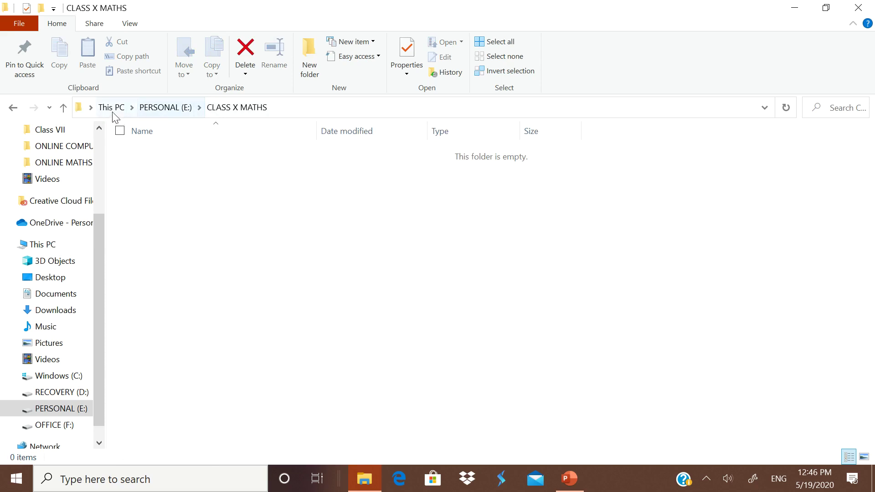
right_click(242, 207)
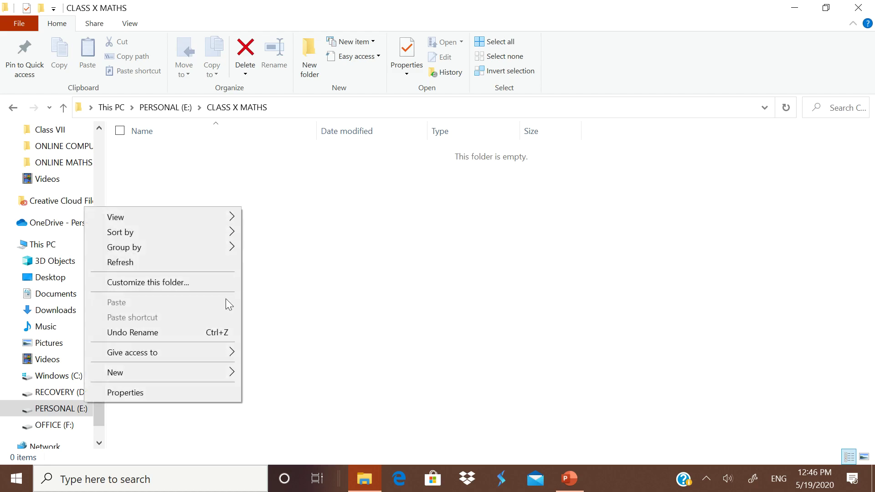
mouse_move(188, 374)
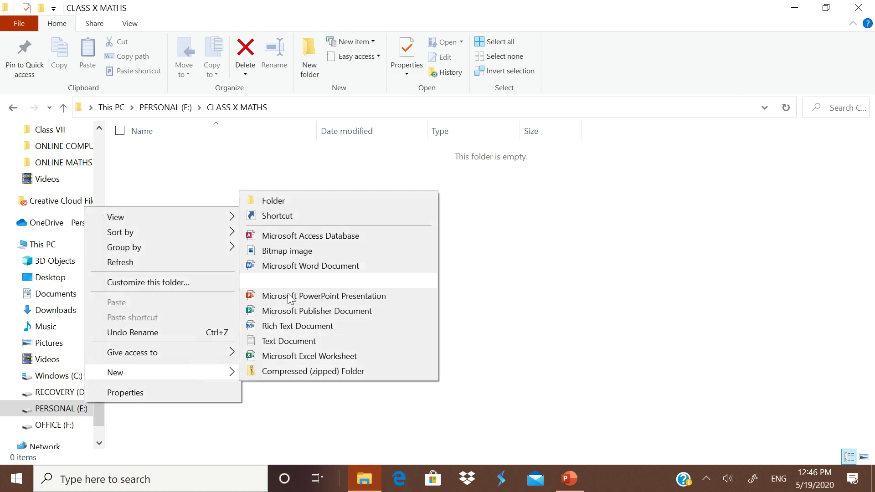
click(294, 201)
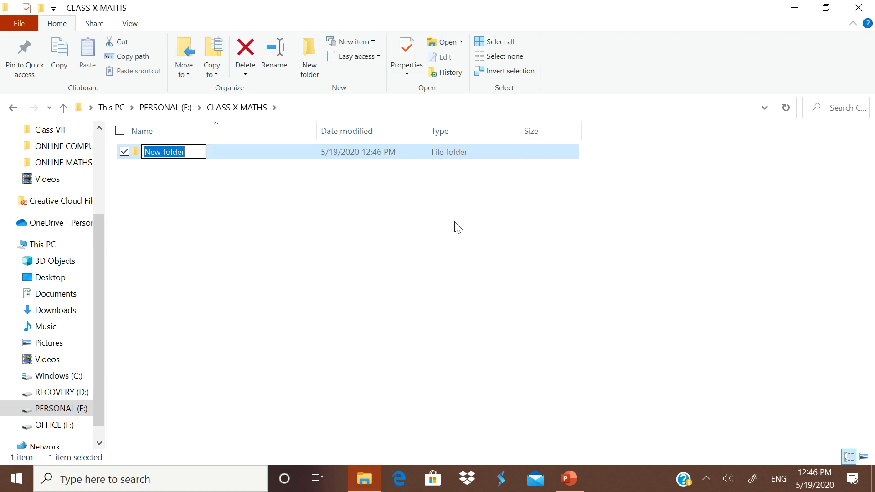
text(WORD)
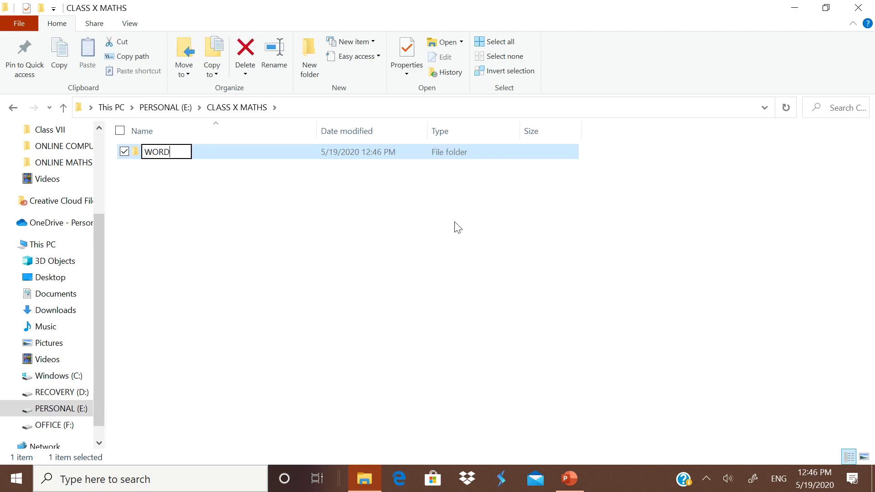
text( DOCUMETNS)
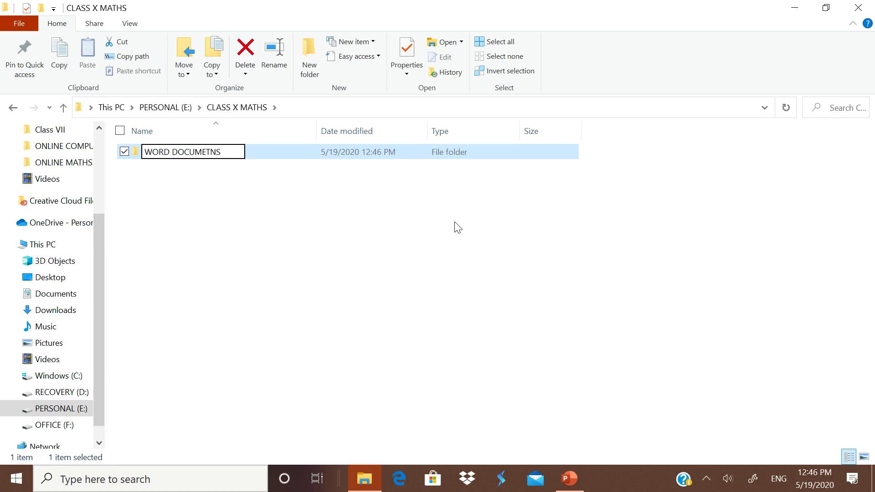
key(BackSpace)
key(BackSpace)
key(BackSpace)
key(BackSpace)
text(NTS)
click(297, 265)
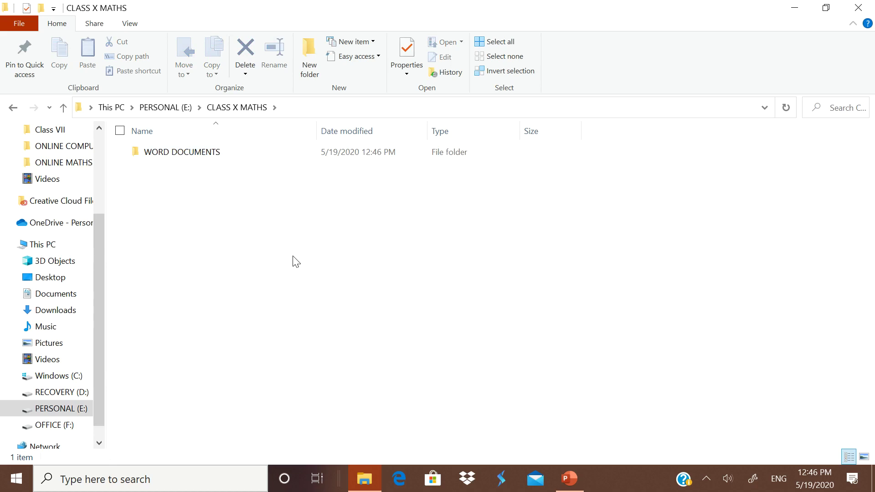
- Create a second subfolder named POWER POINT PERSENTATIONS in the CLASS X MATHS folder
right_click(289, 229)
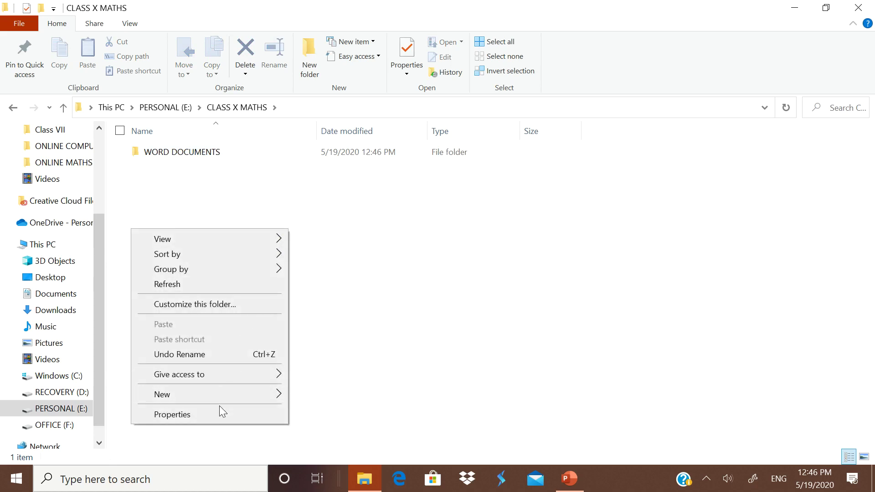
mouse_move(222, 395)
click(332, 226)
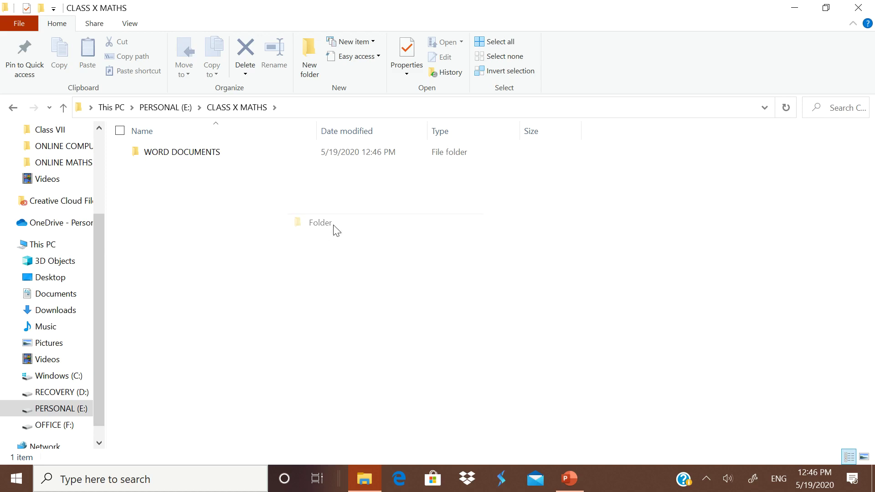
text(POWER )
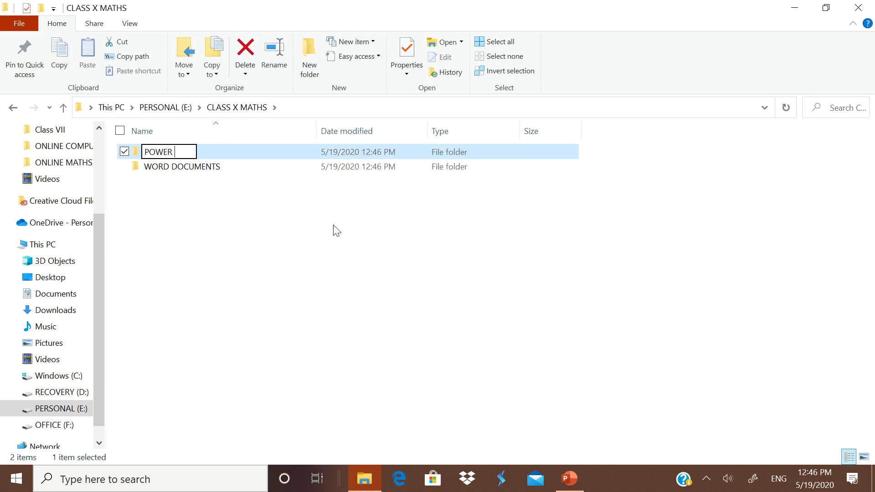
text(POINT PERSE)
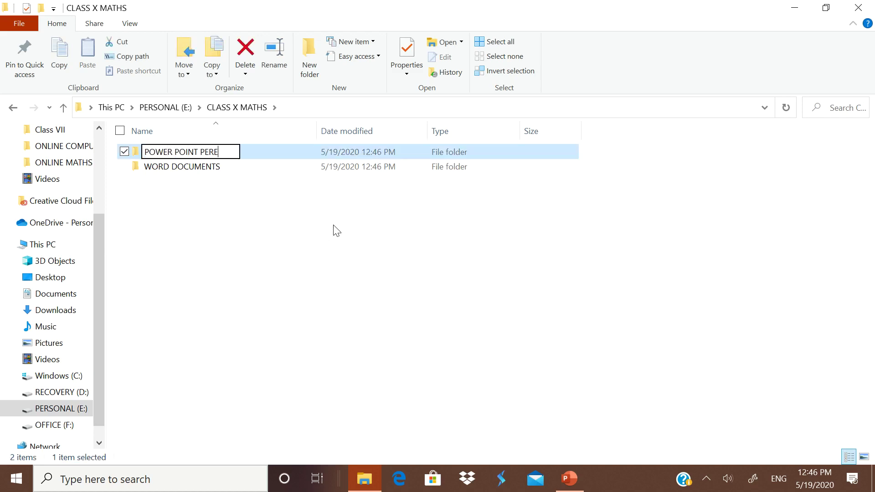
text(NTATIONS)
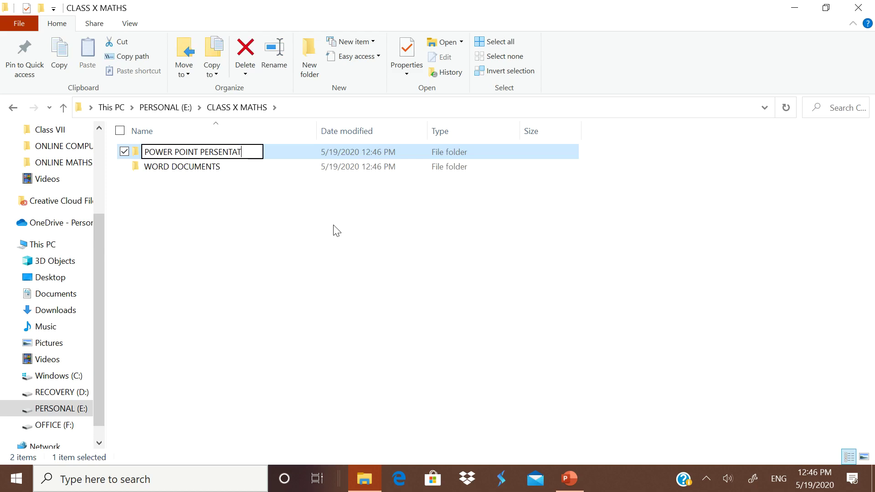
key(Return)
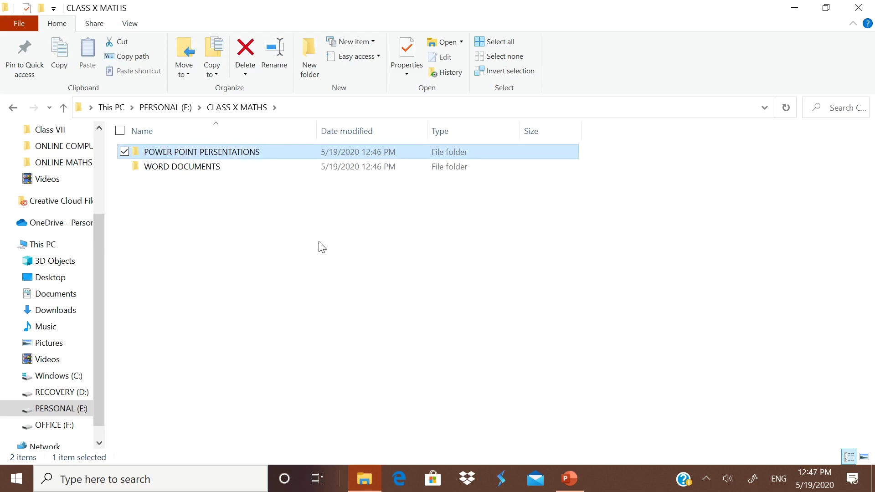
click(319, 246)
- Create another subfolder named VIDEOS in the CLASS X MATHS folder
right_click(315, 243)
mouse_move(236, 407)
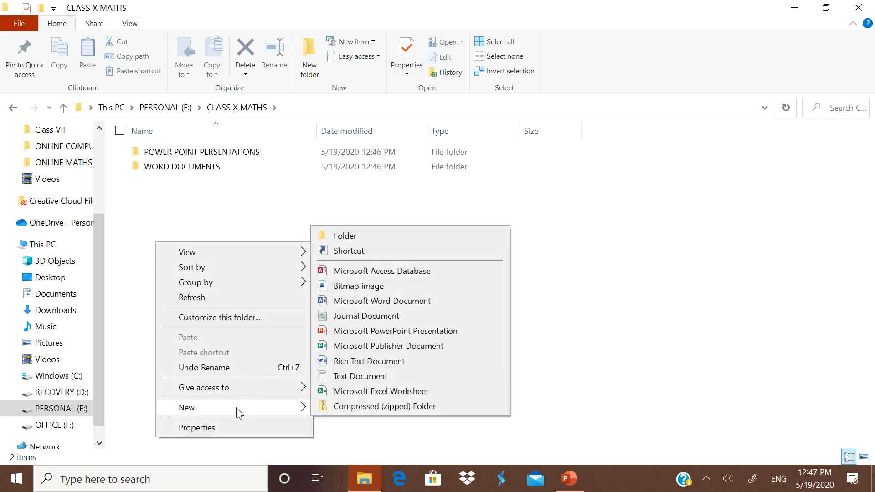
click(339, 236)
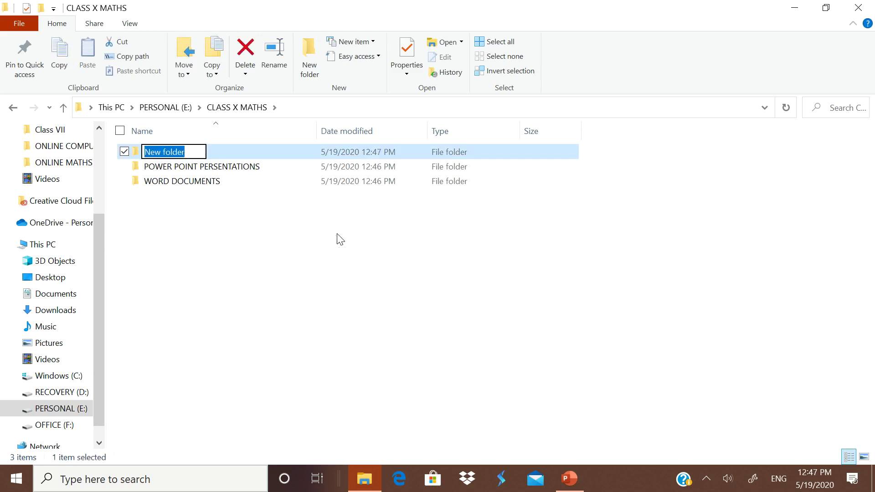
text(VIDEOS)
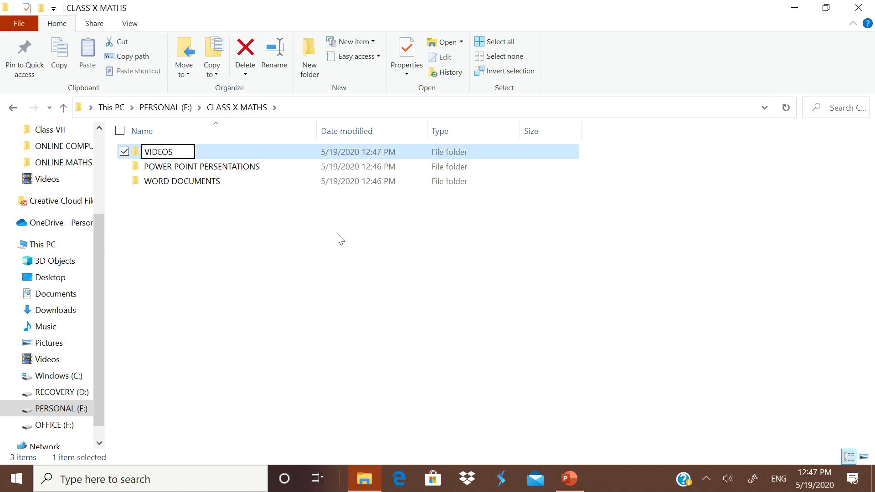
key(Return)
click(337, 271)
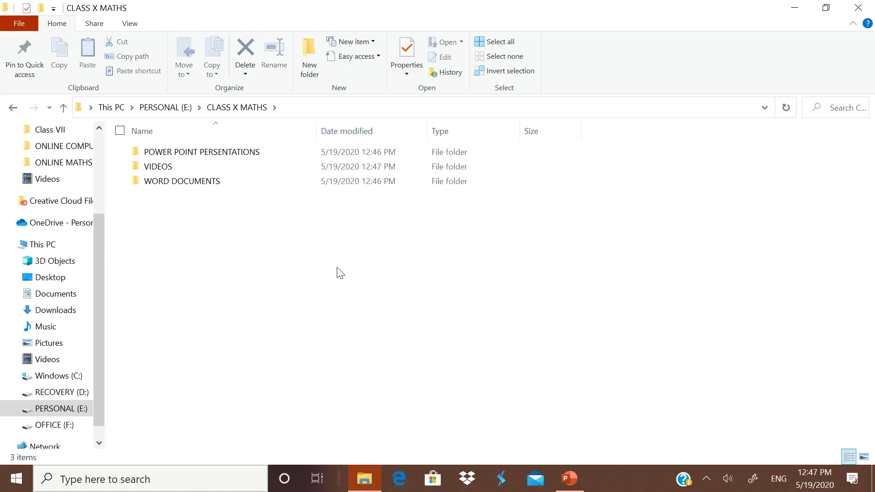
- Create a subfolder named QUIZ AND OTHER ASSESSMENT FILES in the CLASS X MATHS folder
right_click(318, 256)
mouse_move(263, 422)
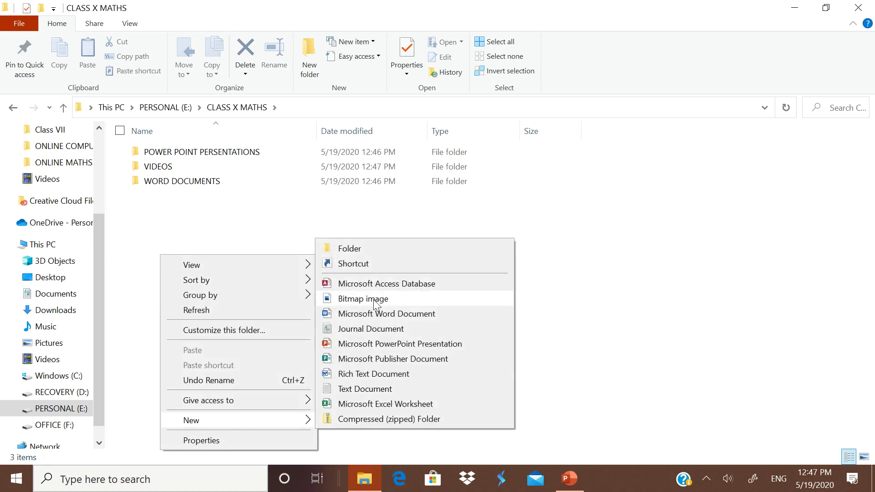
click(367, 248)
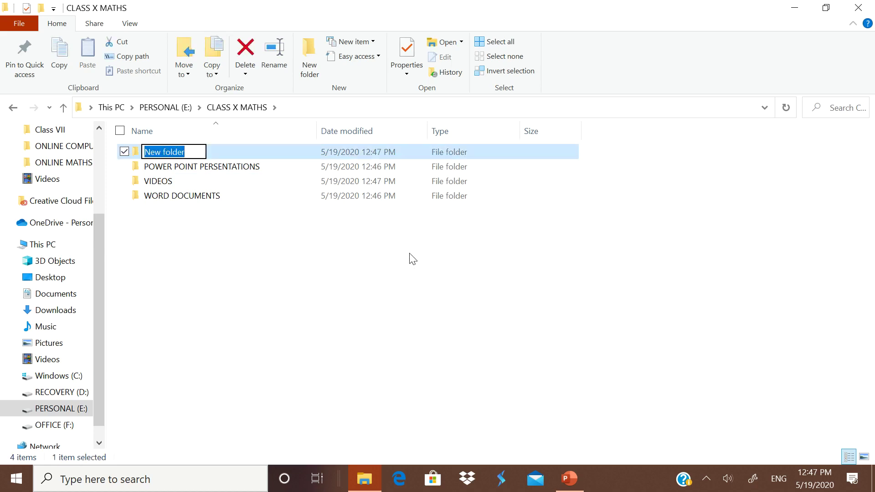
text(QUIZ)
text(AN)
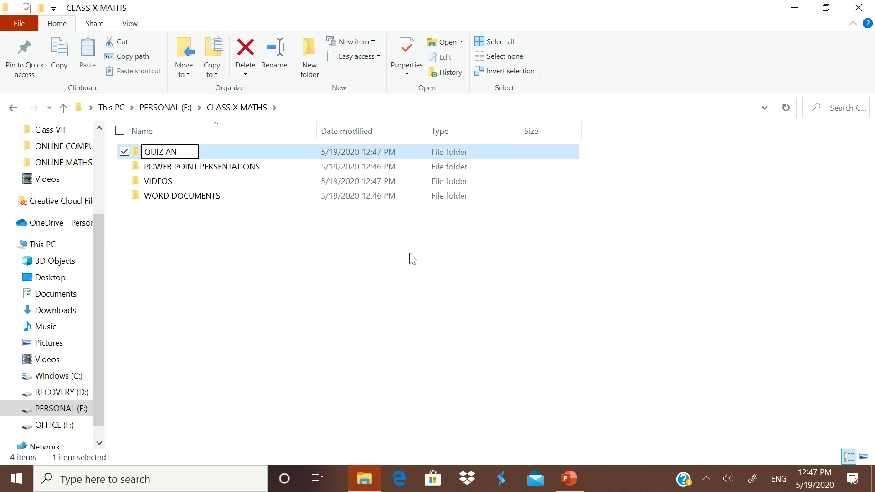
text(D OTHER ASS)
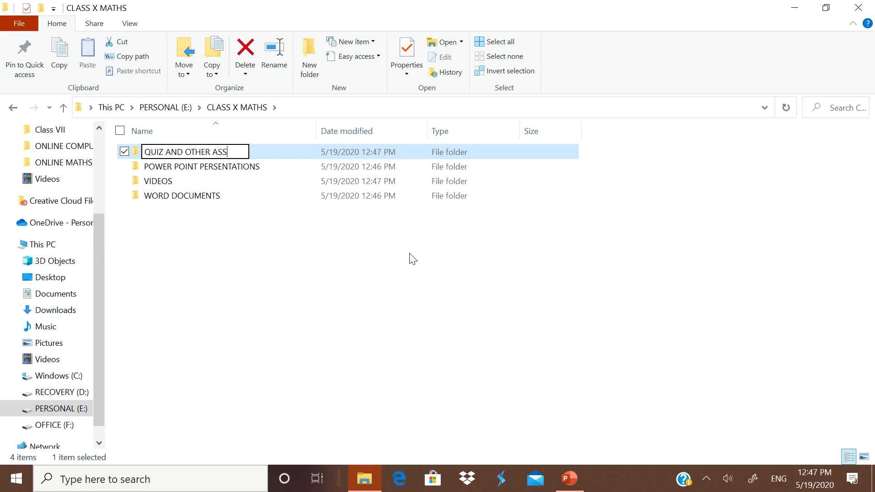
text(ESSMENT )
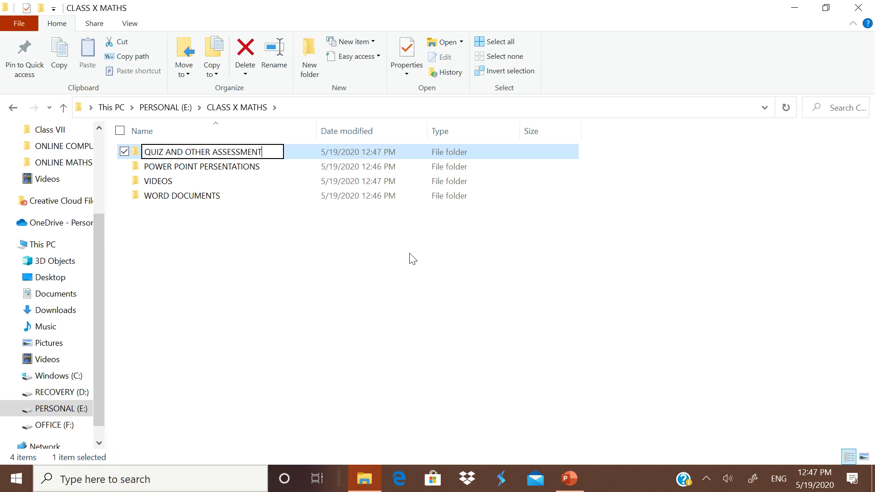
text(FILES)
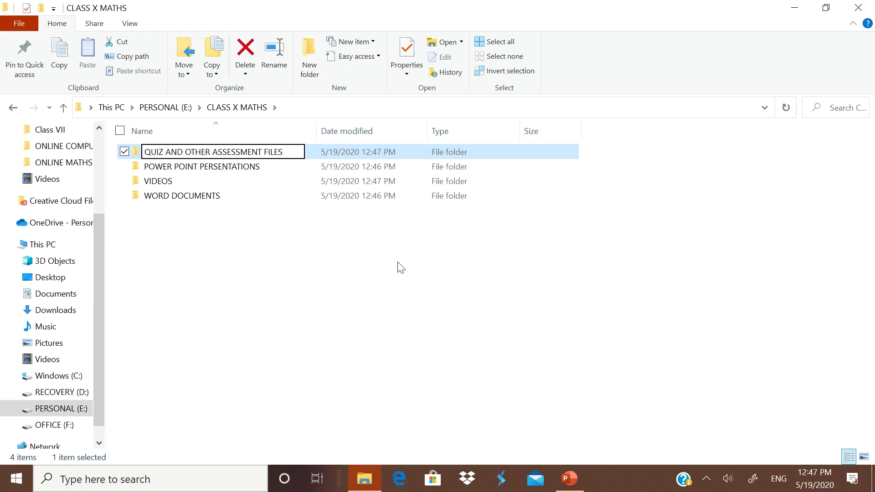
click(405, 278)
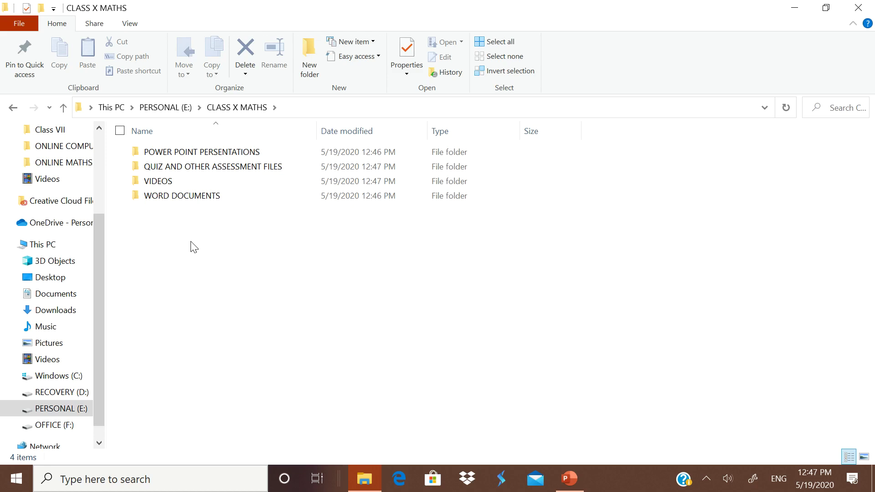
- Open the WORD DOCUMENTS subfolder inside CLASS X MATHS
double_click(192, 200)
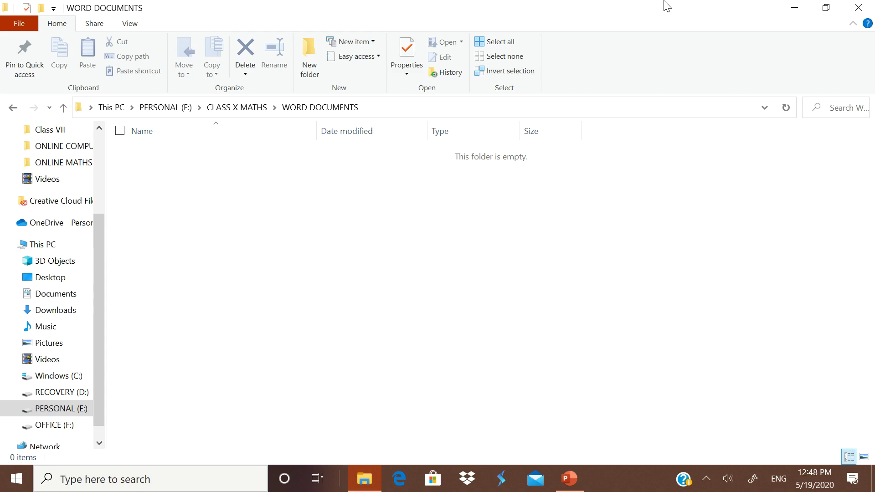
- Minimise the WORD DOCUMENTS folder window and open This PC from the desktop
click(793, 9)
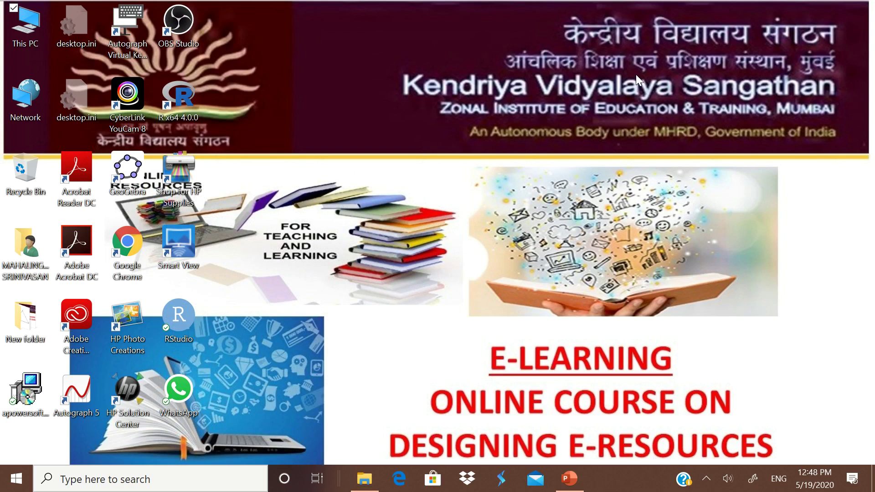
click(21, 42)
click(21, 43)
click(31, 36)
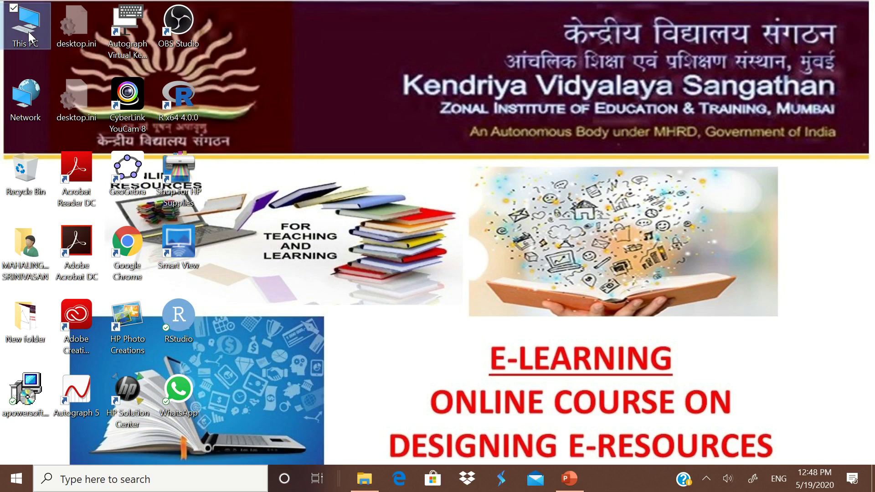
double_click(29, 36)
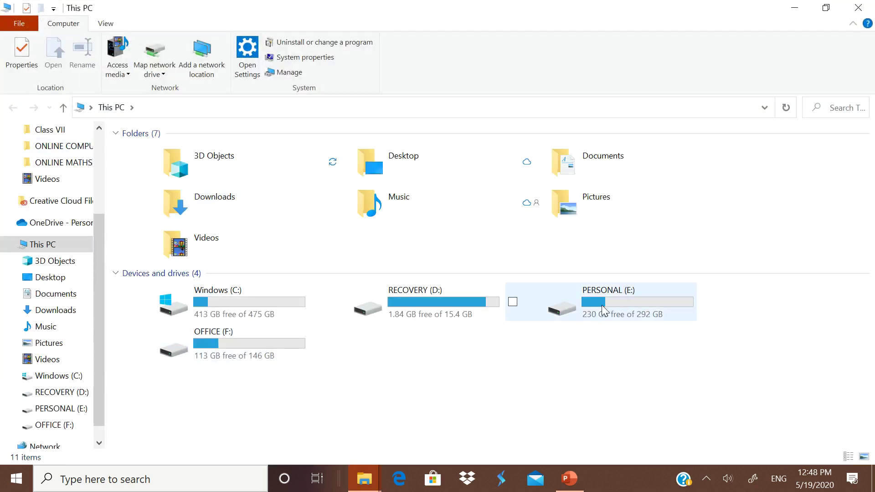
- Open the WORD DOCUMENTS subfolder of CLASS X MATHS on the PERSONAL (E:) drive
double_click(602, 305)
scroll(177, 366, down, 5)
scroll(228, 323, up, 3)
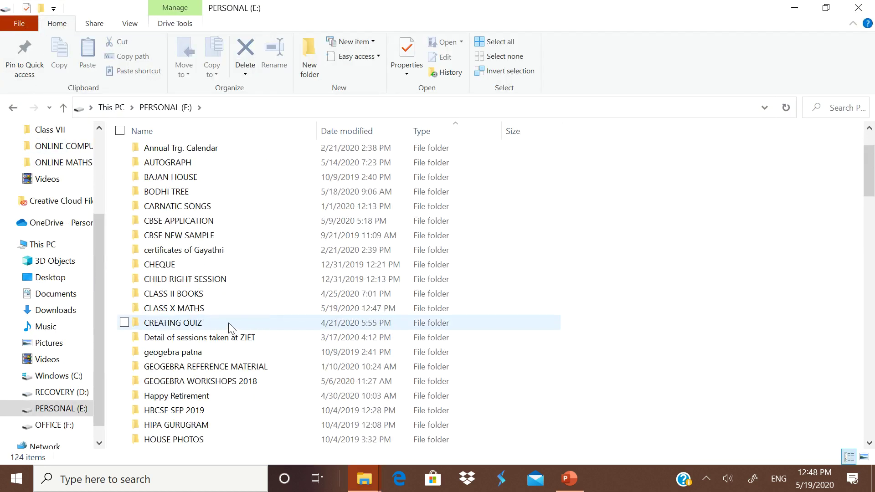
double_click(207, 306)
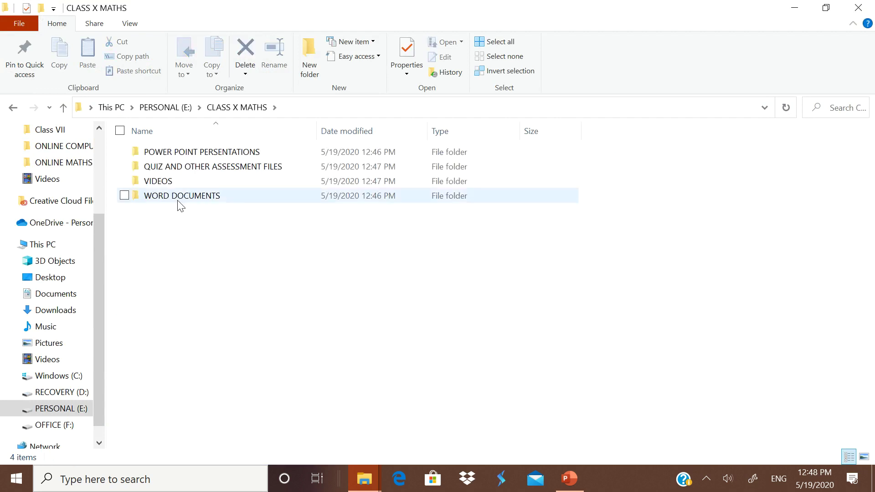
double_click(178, 201)
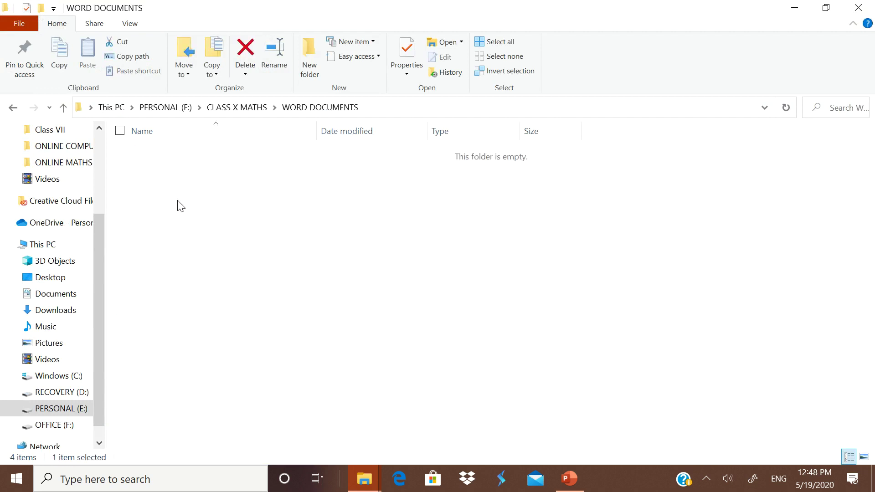
- Create a new Microsoft Word document named NOTE in the WORD DOCUMENTS folder
right_click(296, 358)
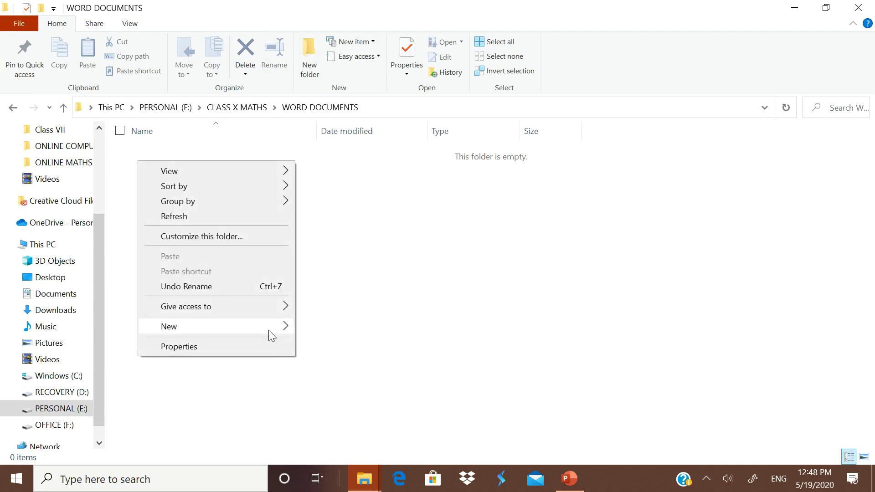
mouse_move(268, 327)
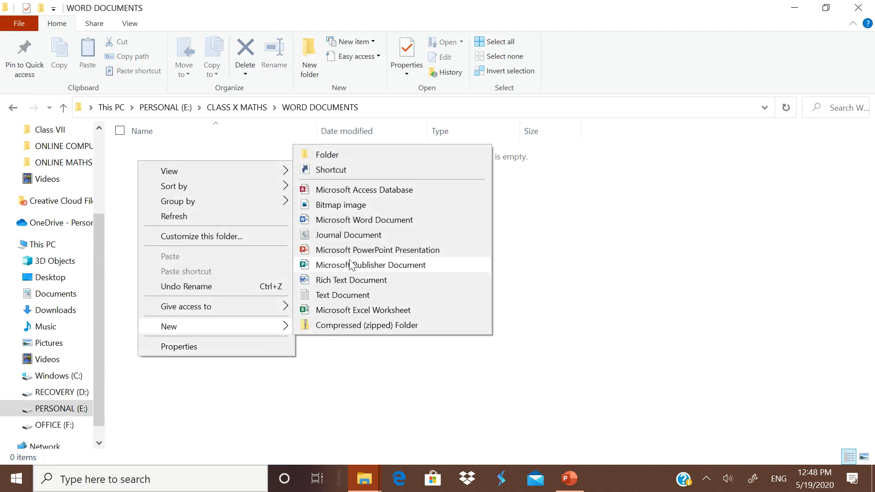
click(354, 221)
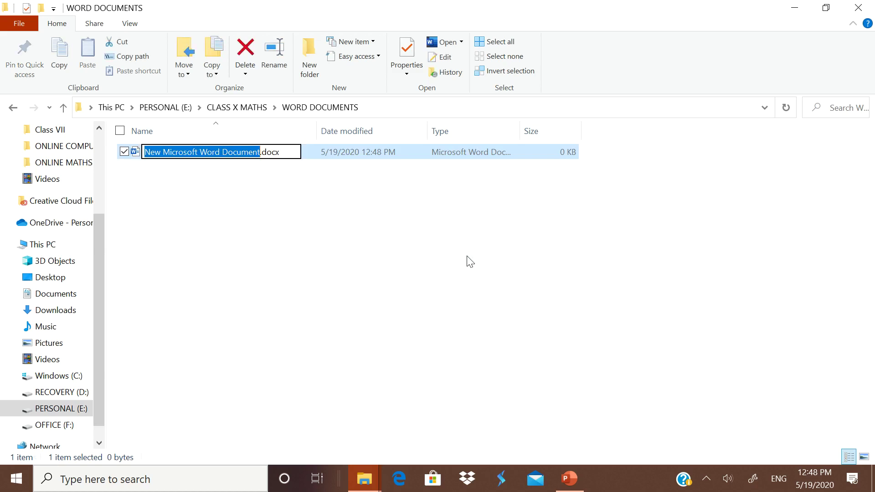
text(NOTE)
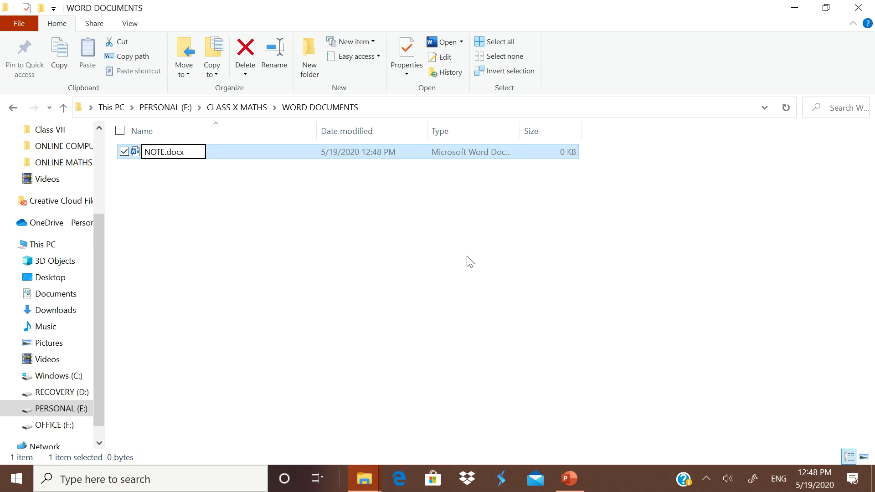
click(469, 261)
- Create a new Microsoft PowerPoint presentation named CHAPTER 1 in the POWER POINT PERSENTATIONS subfolder of CLASS X MATHS
click(63, 112)
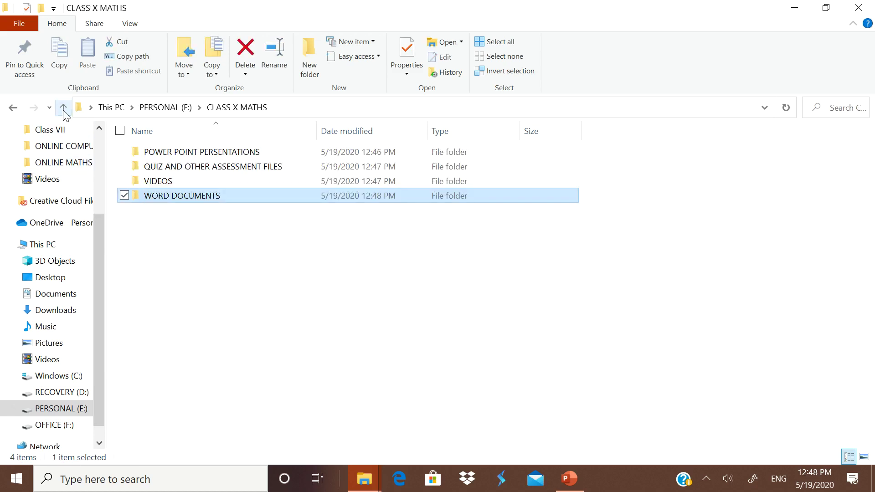
double_click(187, 153)
right_click(187, 214)
mouse_move(137, 379)
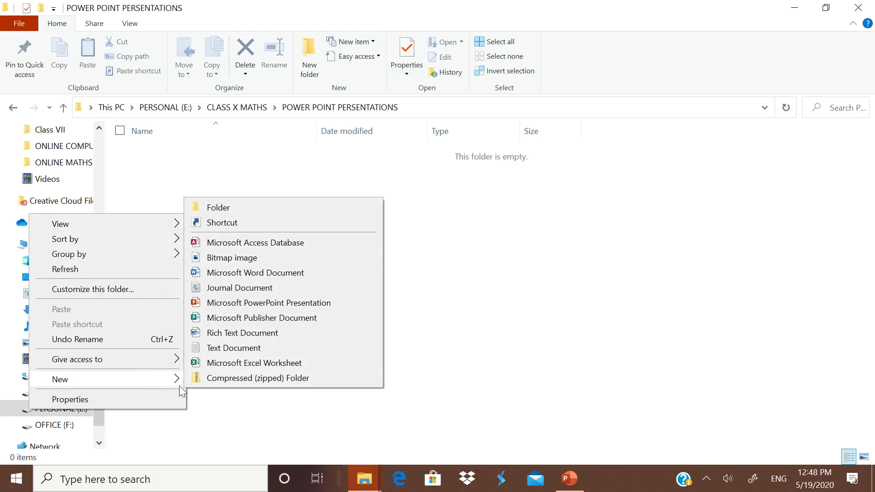
click(268, 303)
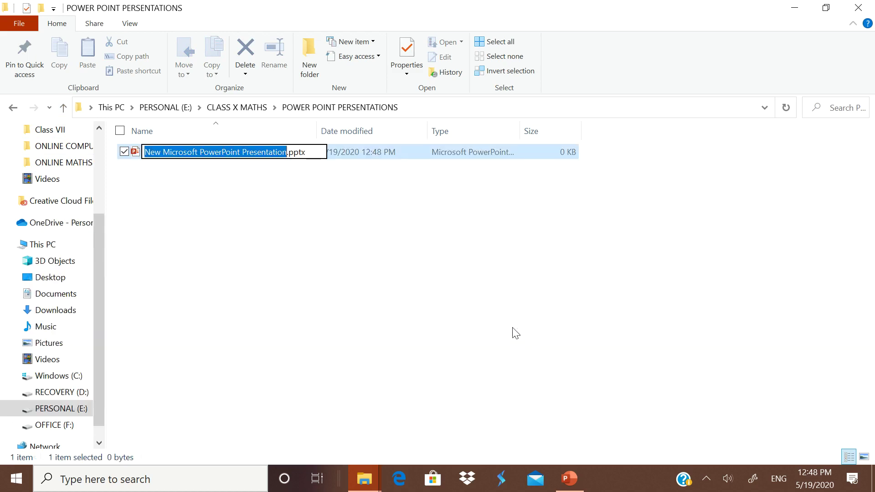
text(CHAPTER )
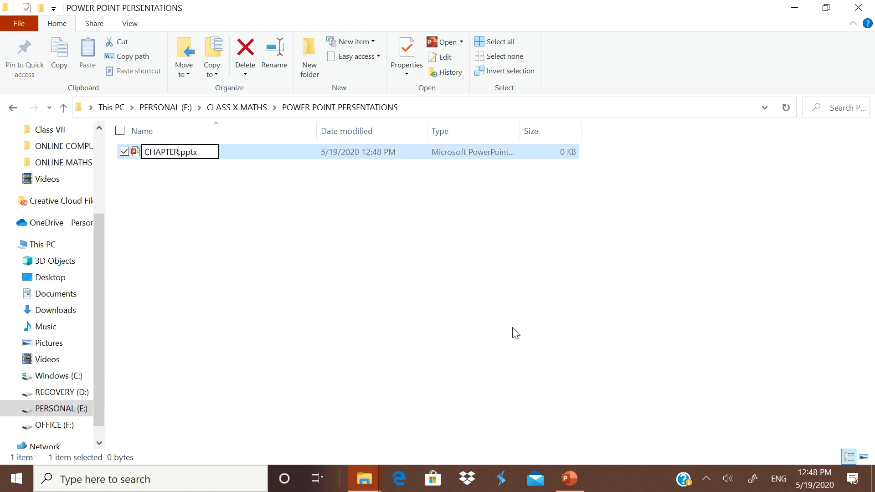
text(1)
click(474, 282)
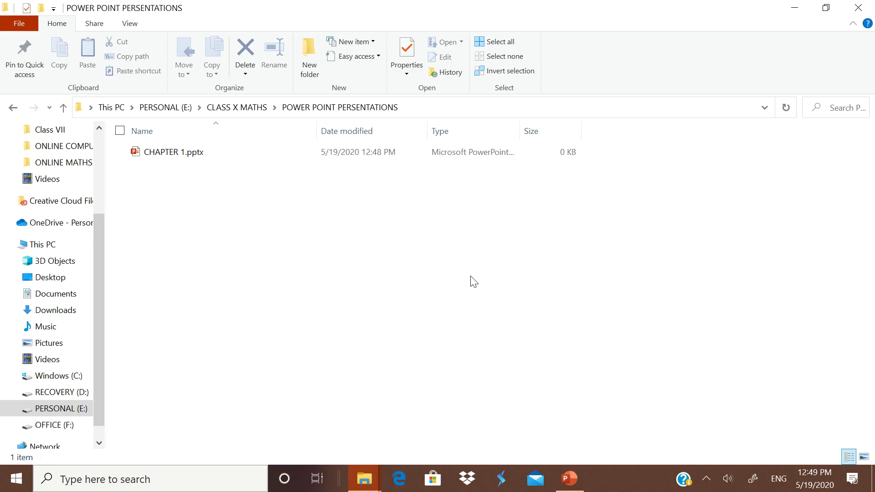
- Close the POWER POINT PERSENTATIONS folder window and switch to the LET US START.pptx presentation in PowerPoint
click(856, 10)
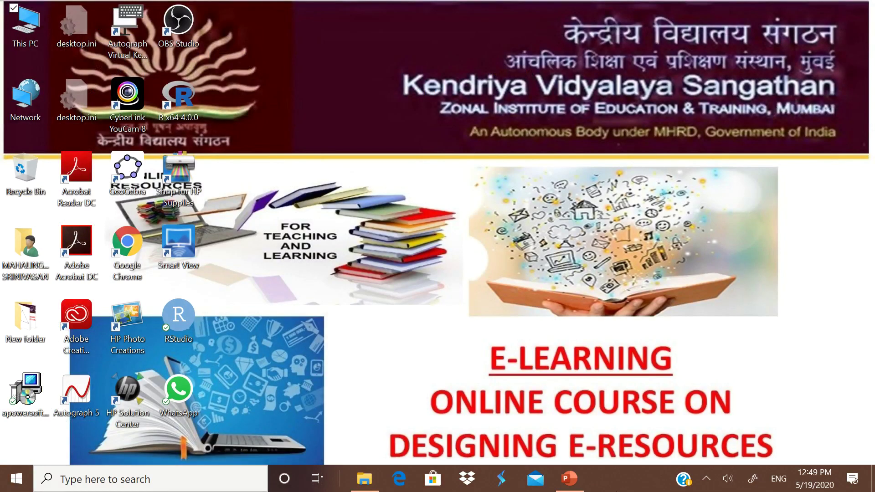
click(569, 479)
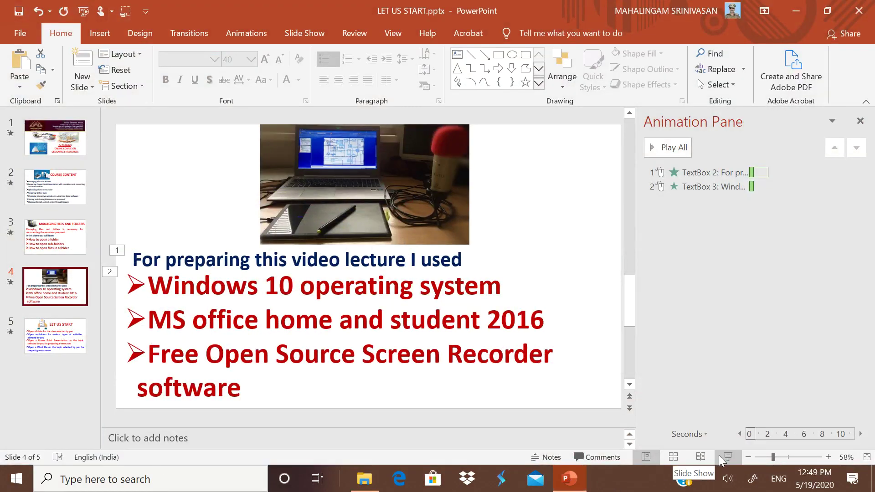